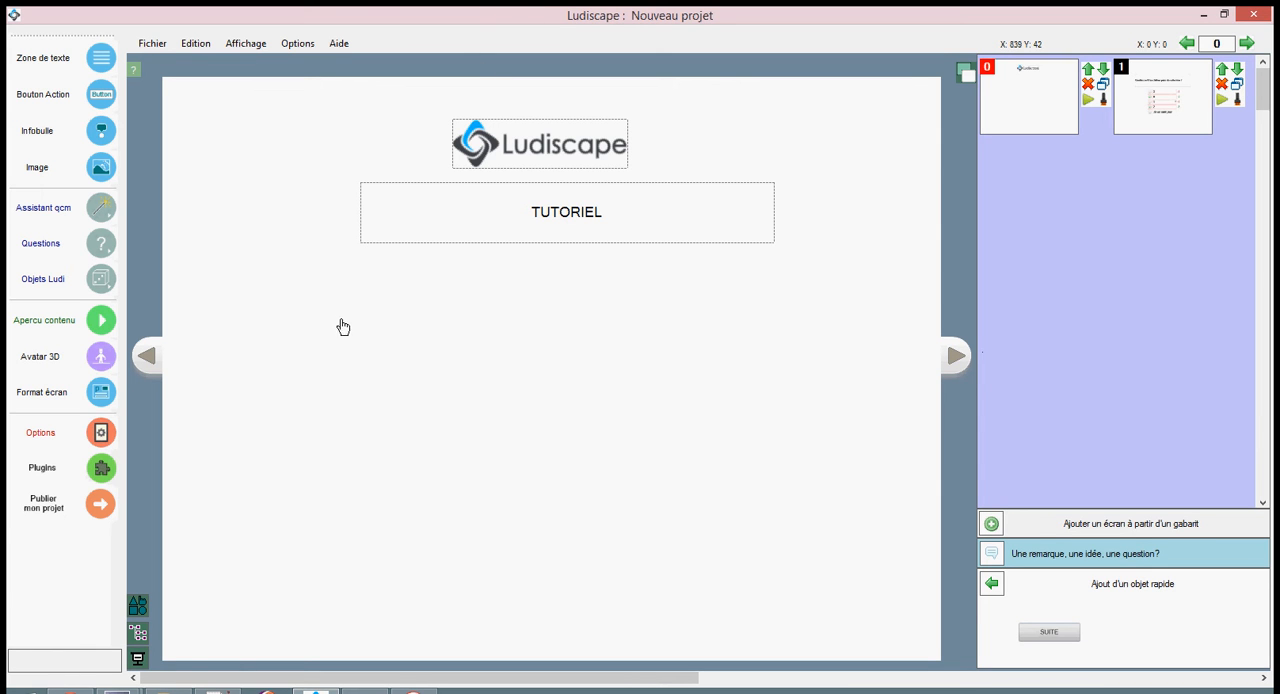
Insert a QCM question on the tutorial's first screen, placed below the TUTORIEL title.
left_click(63, 247)
left_click(76, 246)
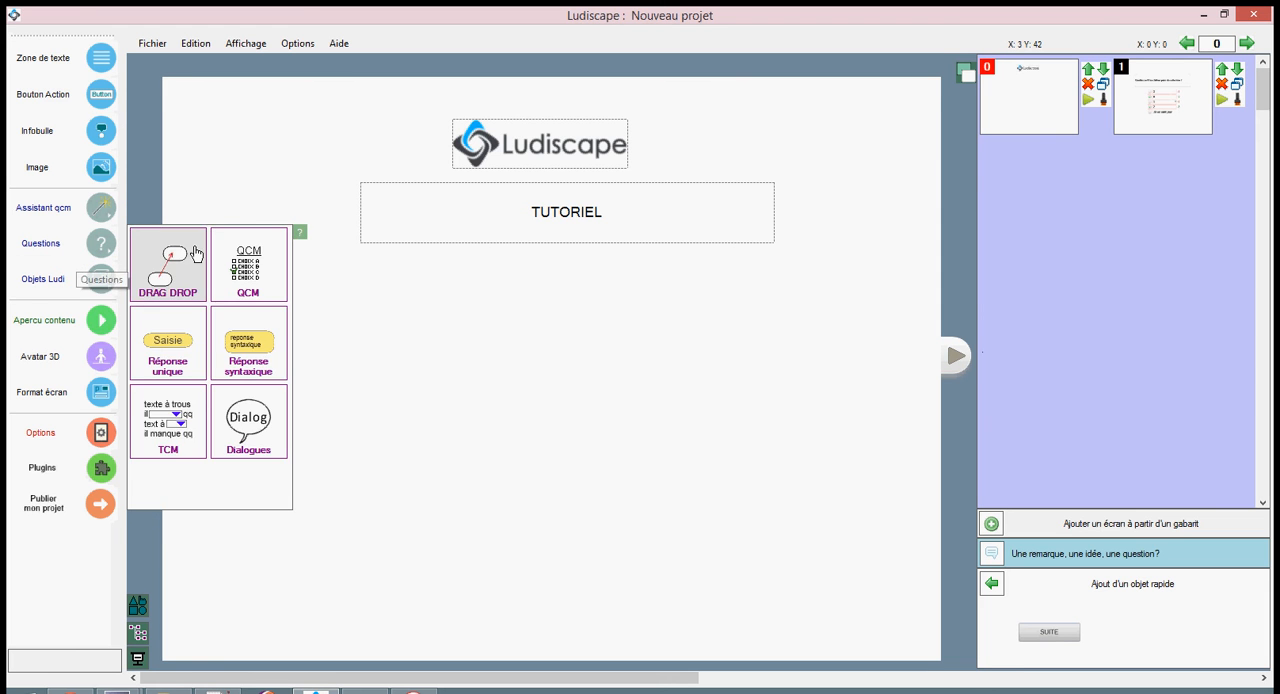
left_click(268, 271)
left_click(530, 362)
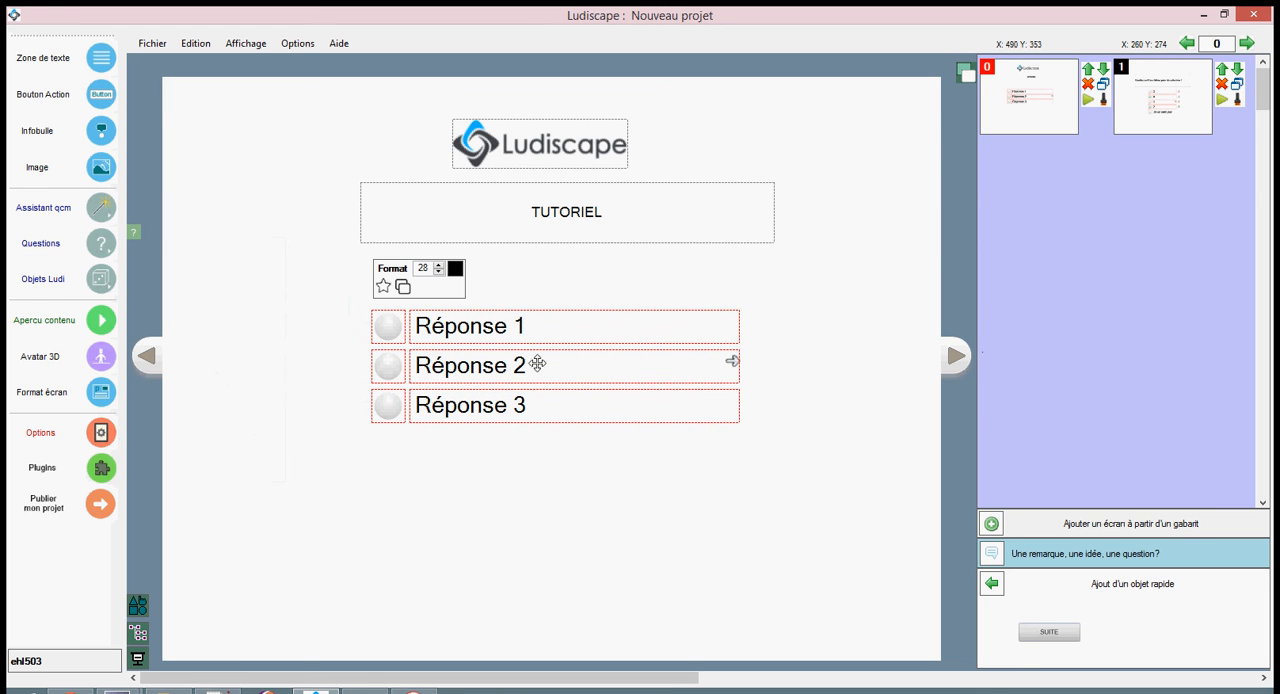
Mark Réponse 1 and Réponse 3 as the correct answers of the QCM and save it.
left_click(499, 327)
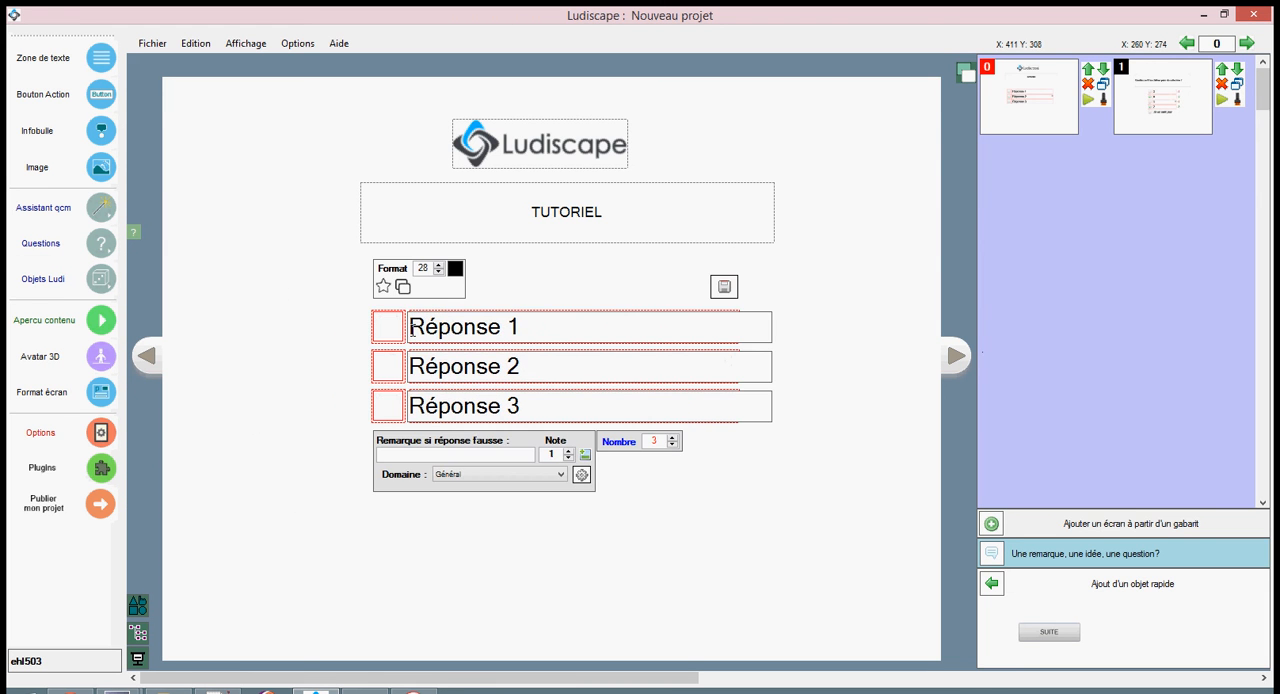
left_click(389, 328)
left_click(389, 406)
left_click(724, 287)
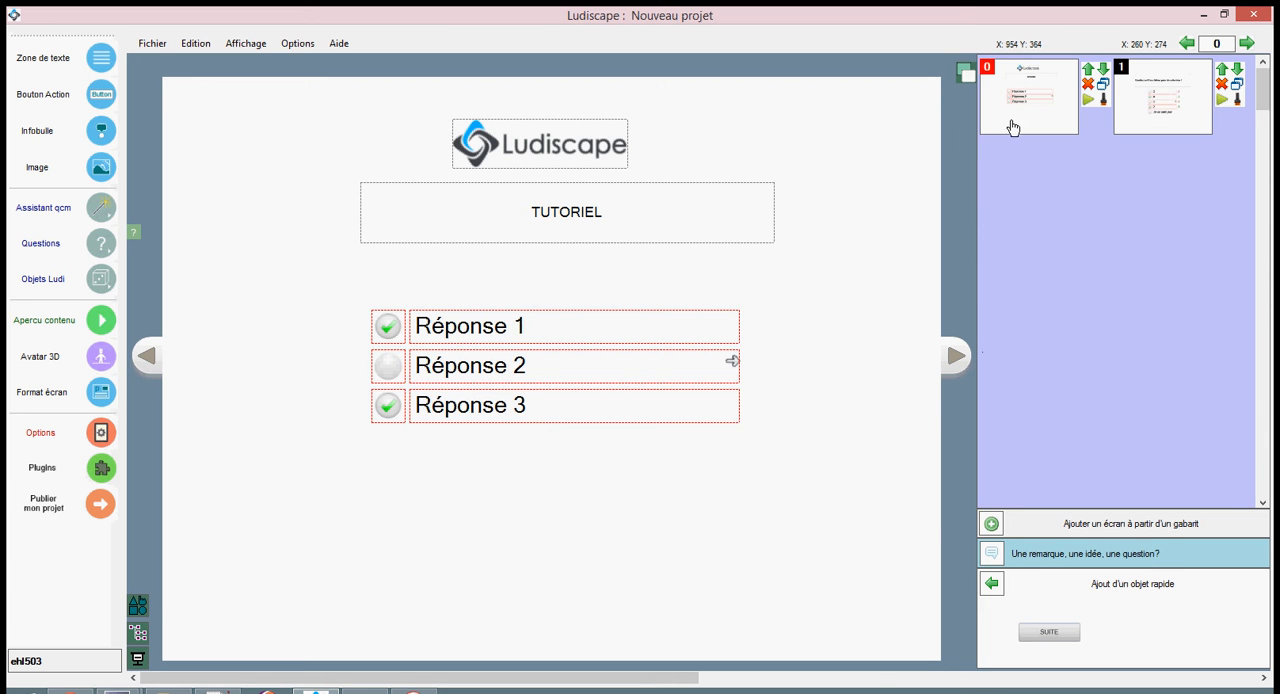
Add a blank screen after screen 0 and open it for editing.
right_click(1018, 92)
mouse_move(1062, 115)
left_click(937, 125)
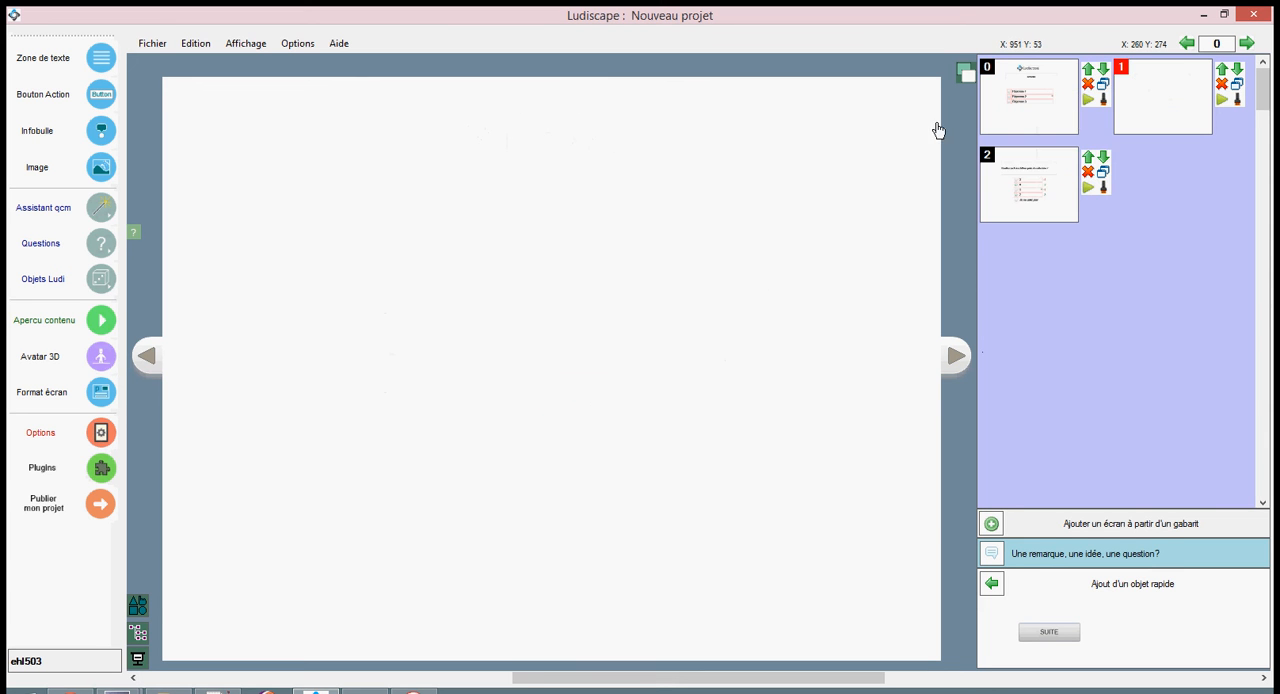
left_click(1044, 100)
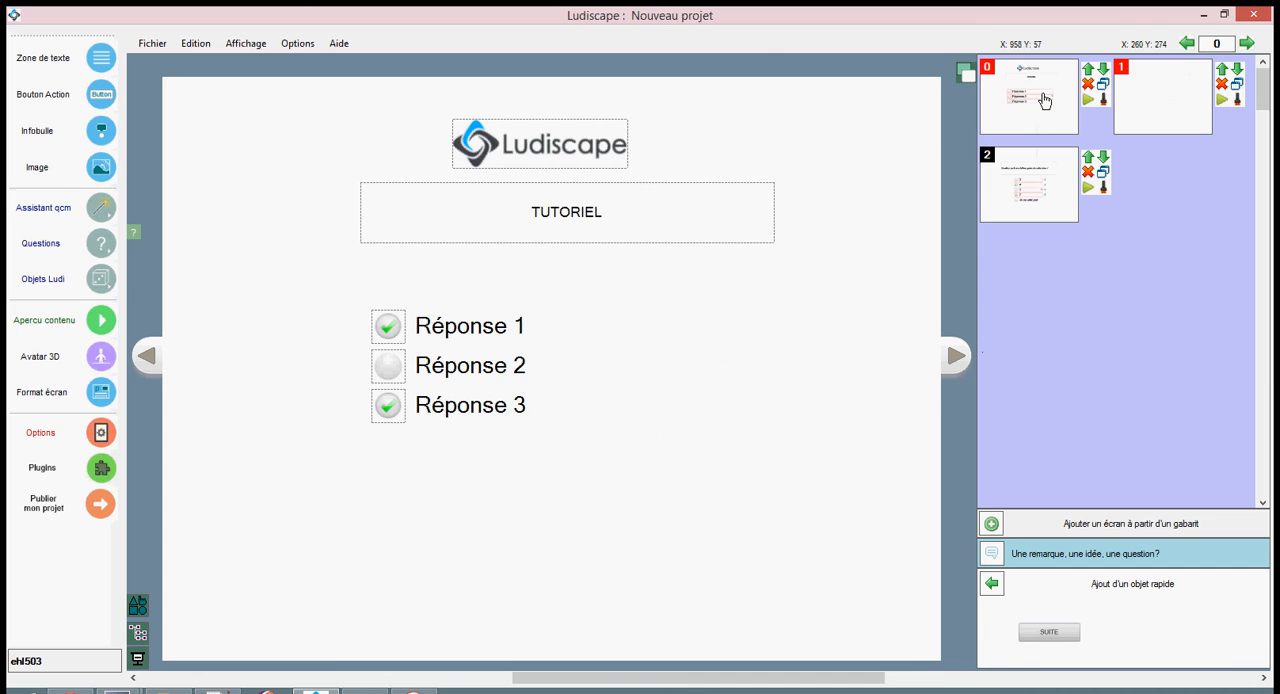
left_click(1172, 91)
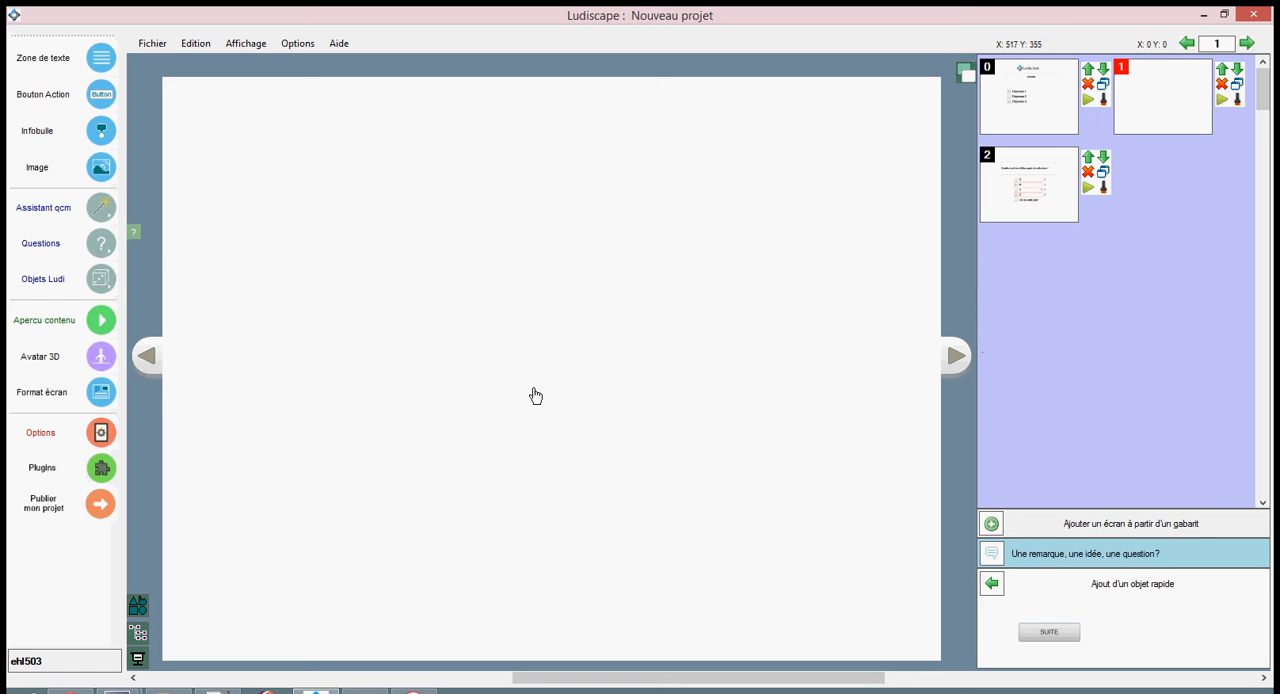
Insert a QCM + question object from the Objets Ludi library and place it in the middle of the blank screen.
left_click(76, 278)
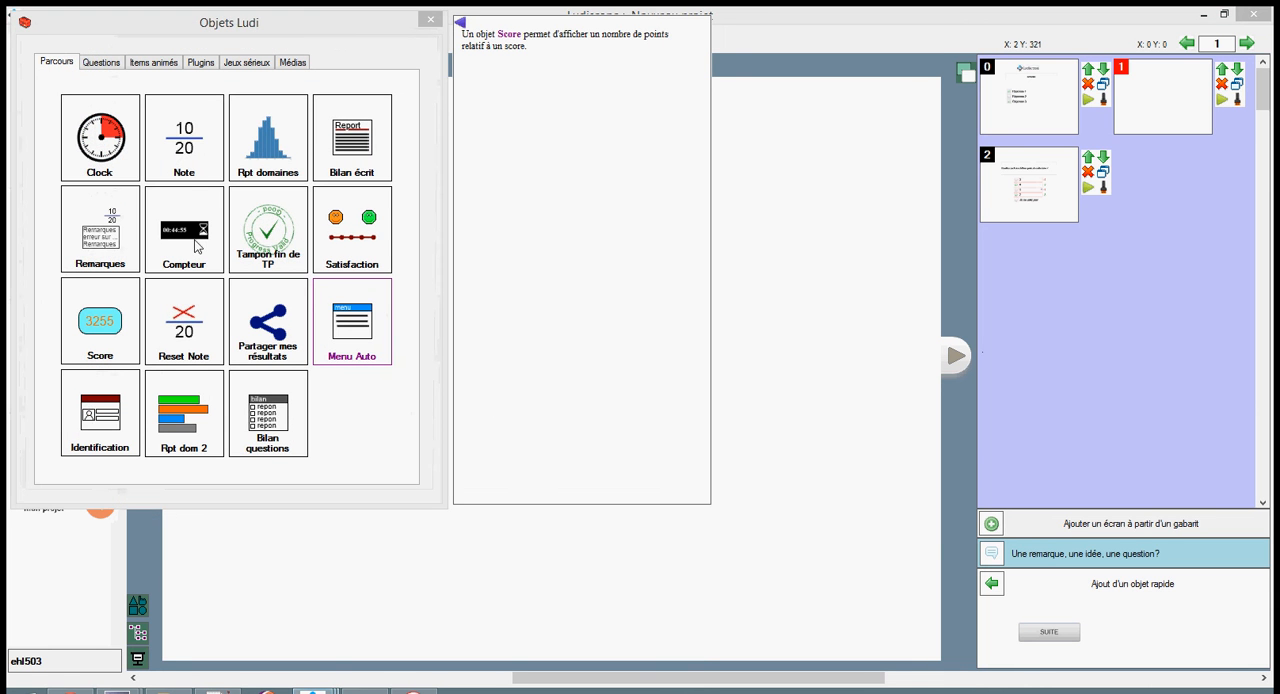
left_click(101, 62)
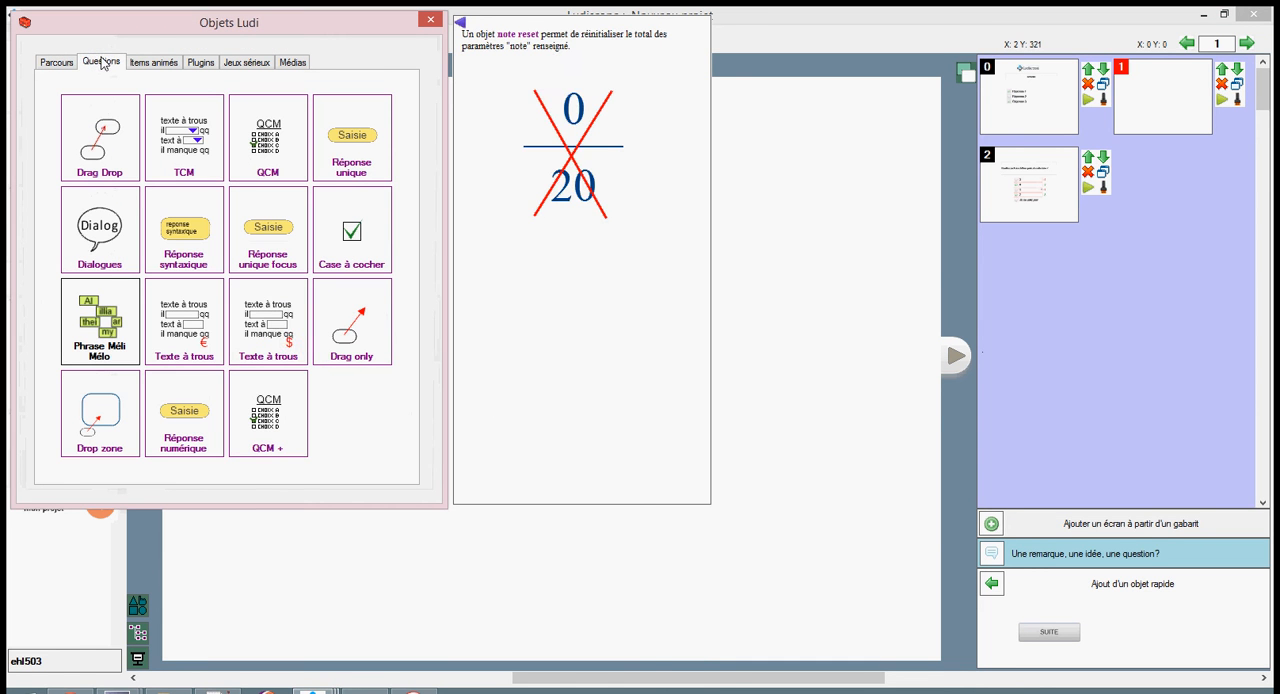
left_click(280, 422)
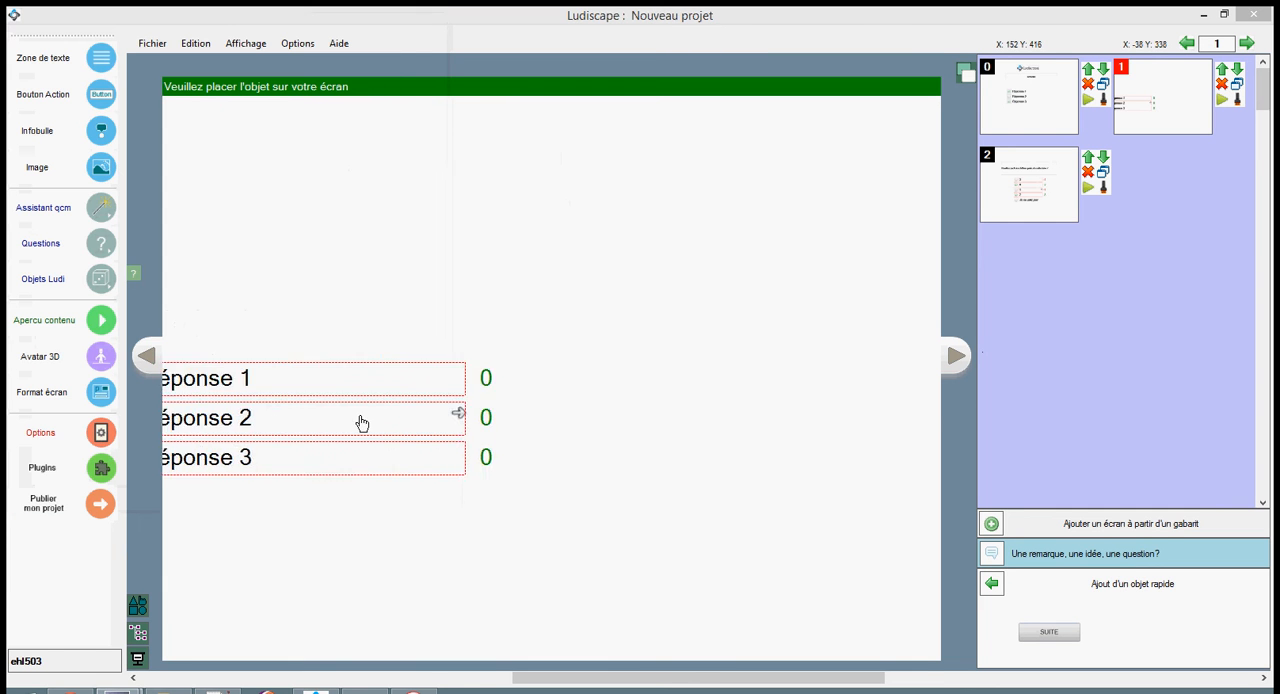
left_click(540, 373)
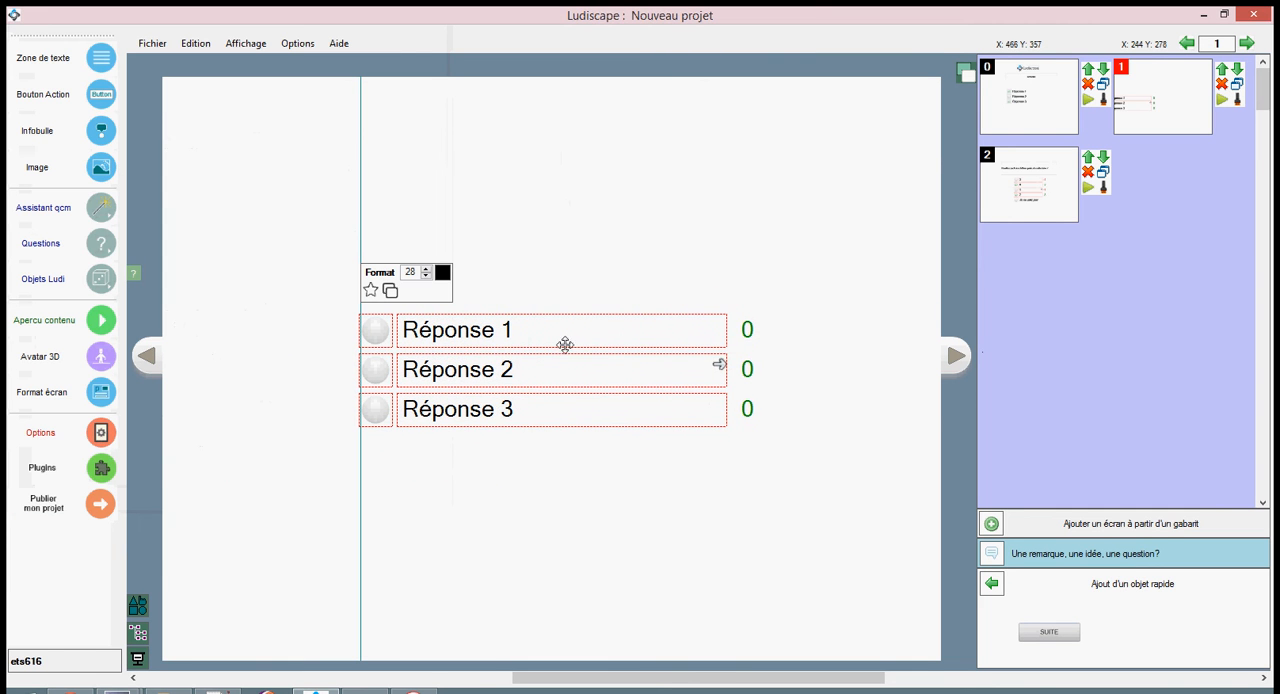
Add a text zone above the answers, widen it to span the question and reduce its height.
left_click(50, 55)
left_click(460, 250)
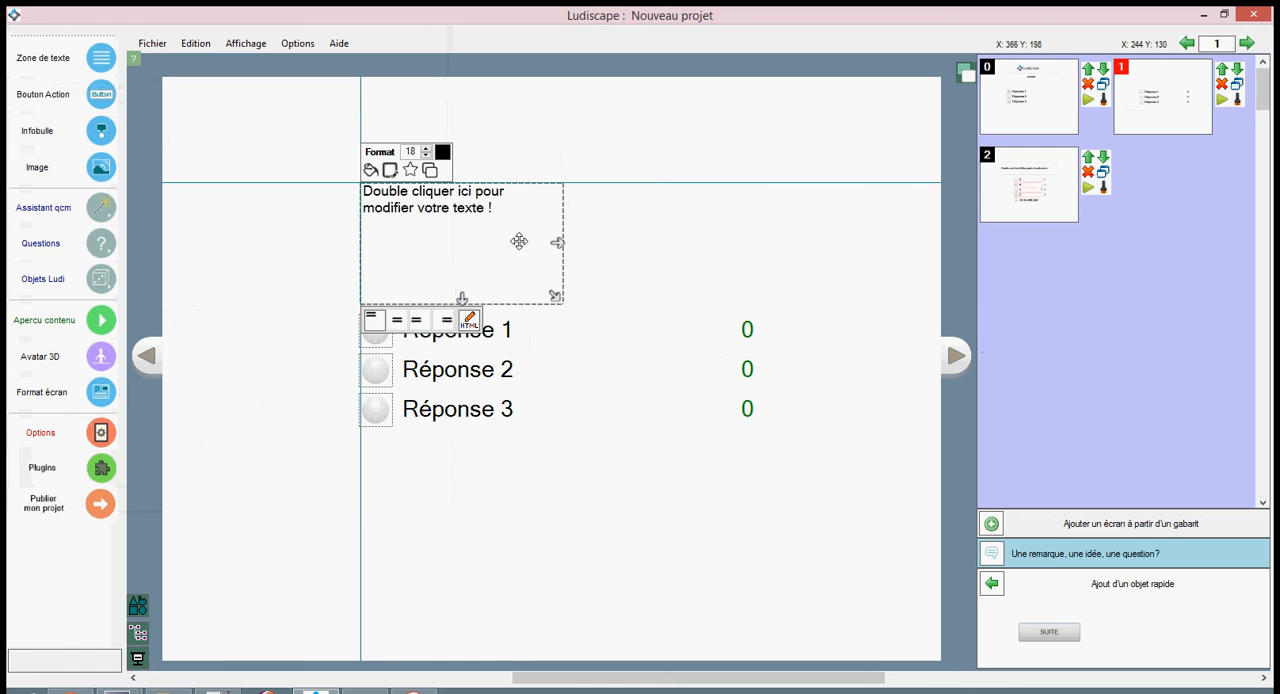
left_click_drag(561, 240, 776, 240)
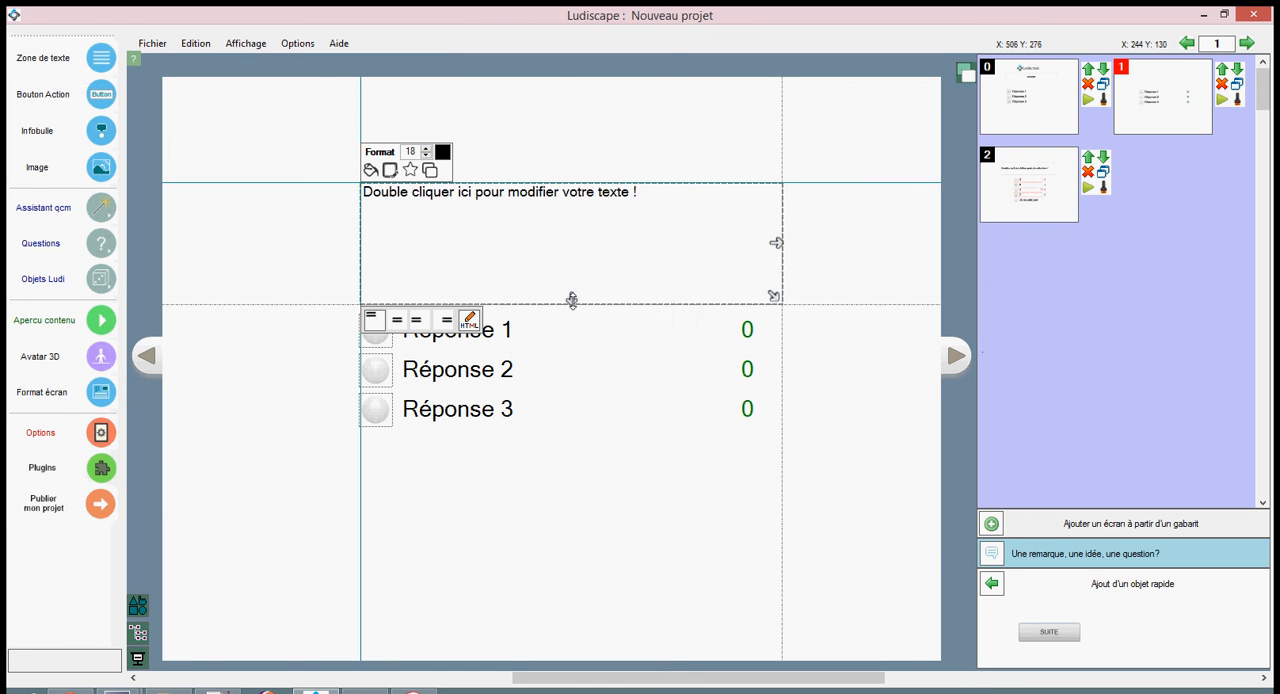
left_click_drag(571, 296, 571, 266)
left_click_drag(609, 217, 609, 240)
Replace the text zone's placeholder with "Veuillez cocher les chiffres impairs" and save the text.
double_click(619, 233)
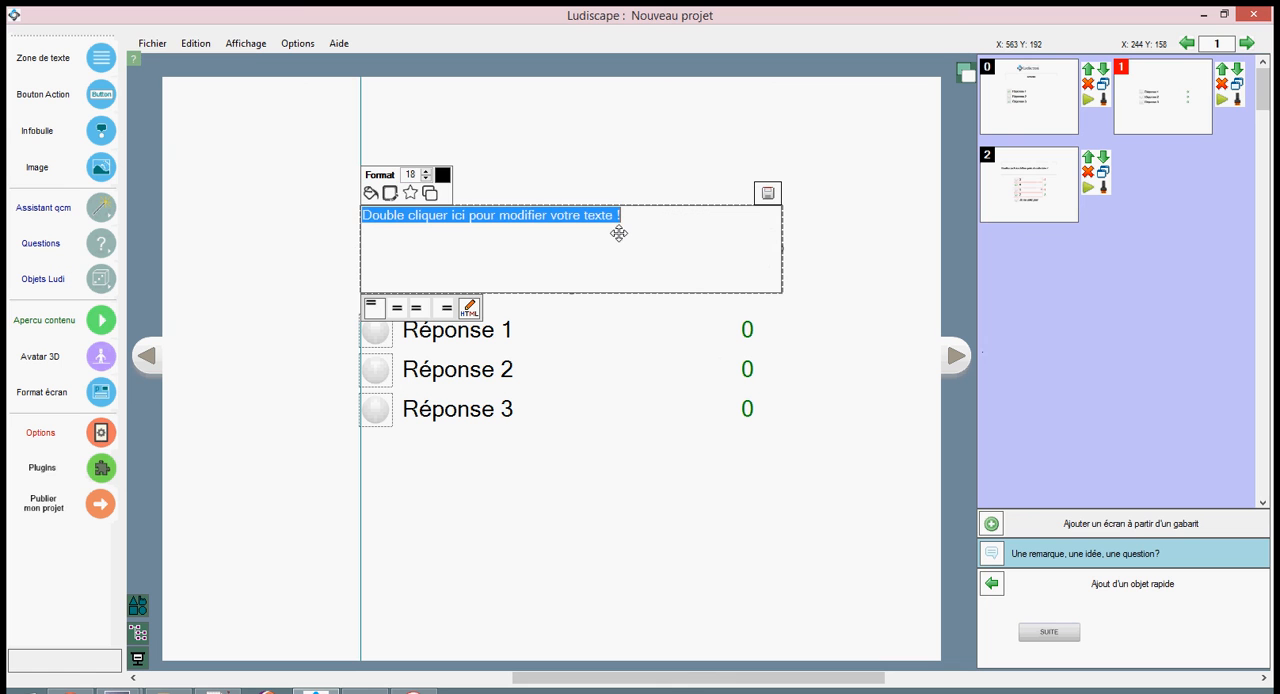
type("Veuillez")
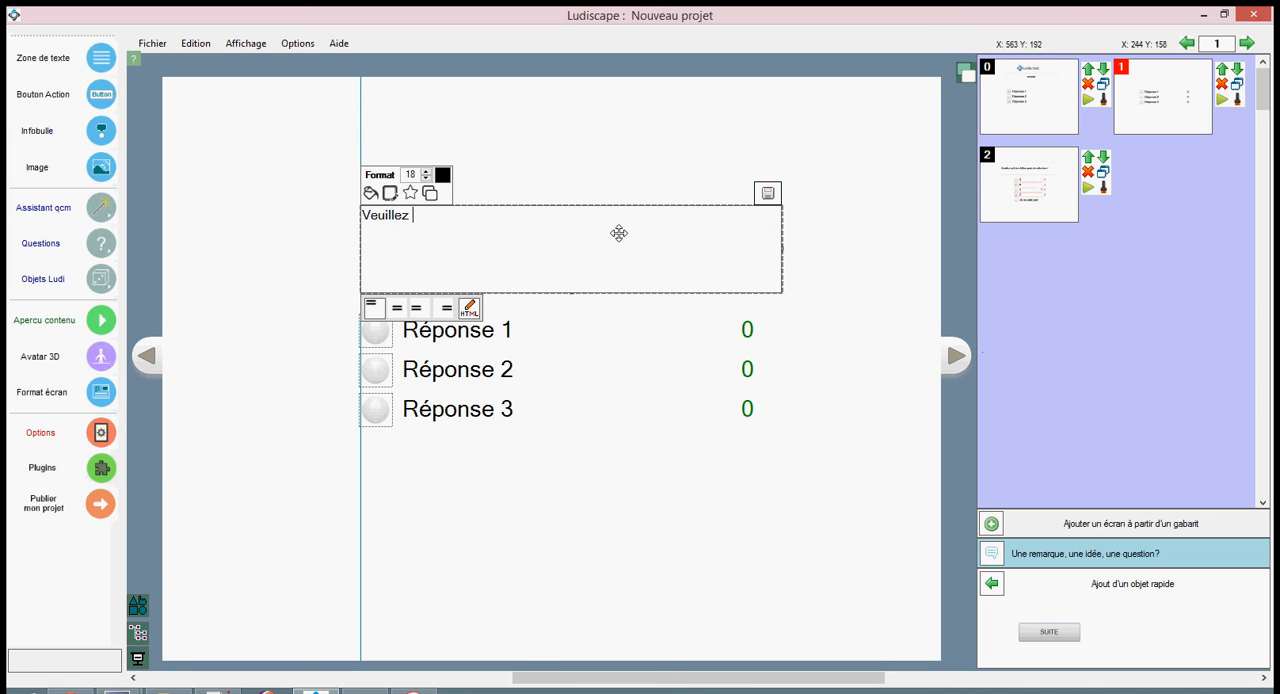
type(" cocher les chiffres impa")
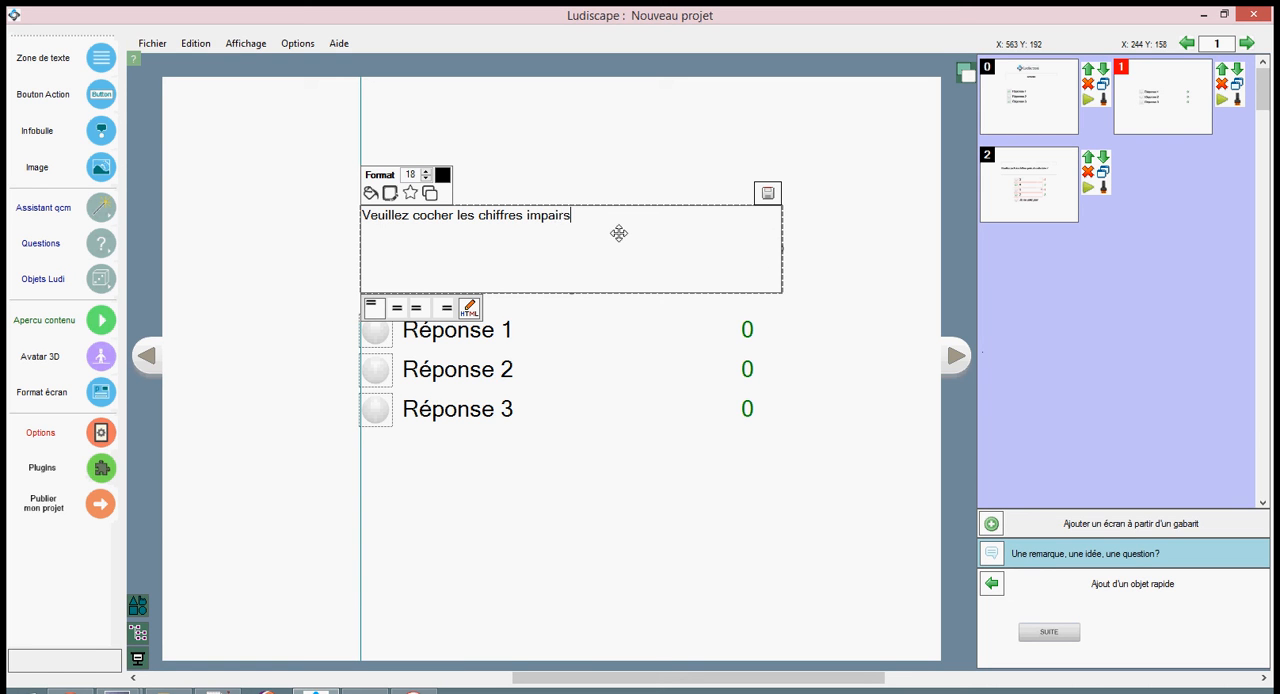
type("irs")
left_click(767, 192)
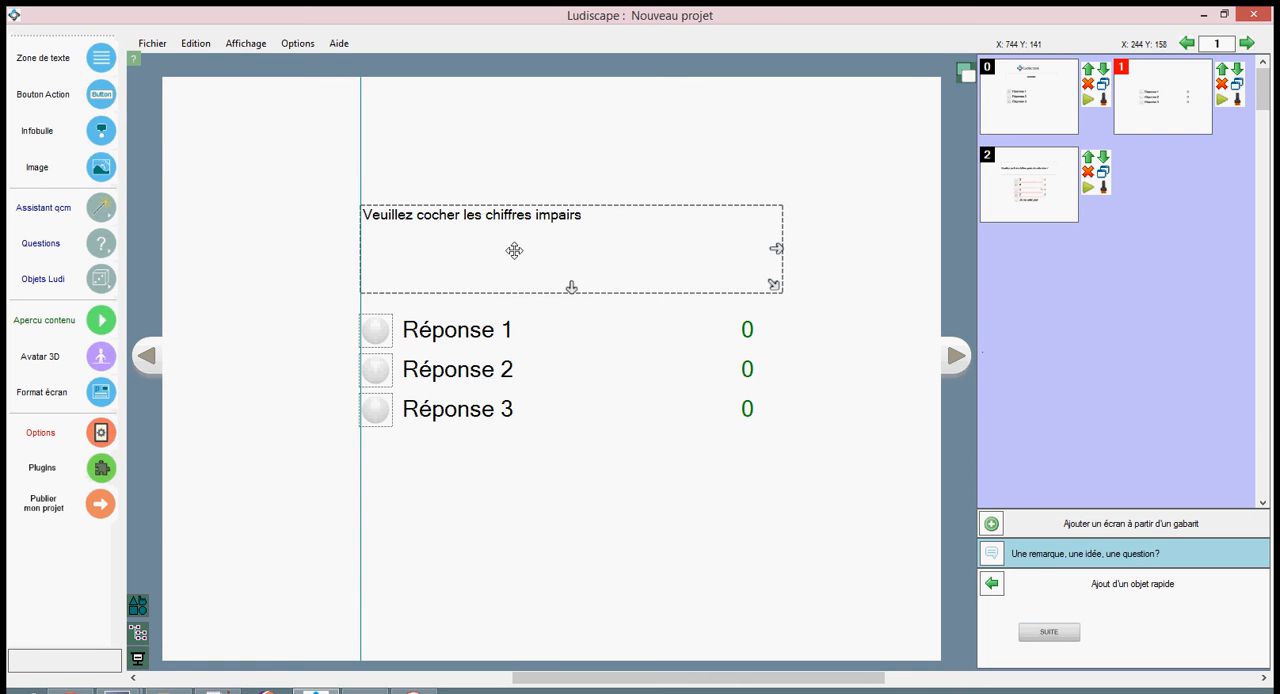
Enlarge the instruction's font, shorten its text zone and centre the text vertically.
left_click(426, 171)
left_click(426, 171)
left_click(426, 171)
left_click(426, 171)
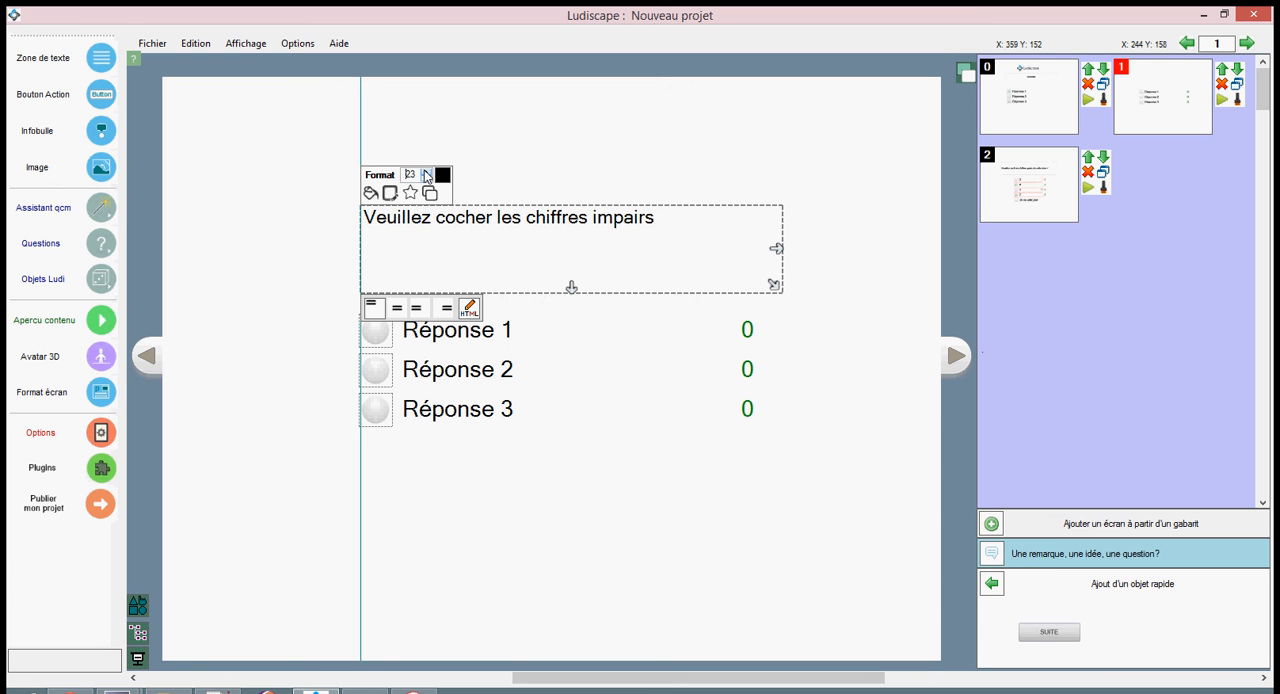
left_click(426, 171)
left_click(426, 171)
left_click(426, 171)
left_click_drag(570, 287, 599, 239)
left_click(429, 290)
Give the QCM + question four answers, labelled 1, 2, 3 and 4.
left_click(510, 339)
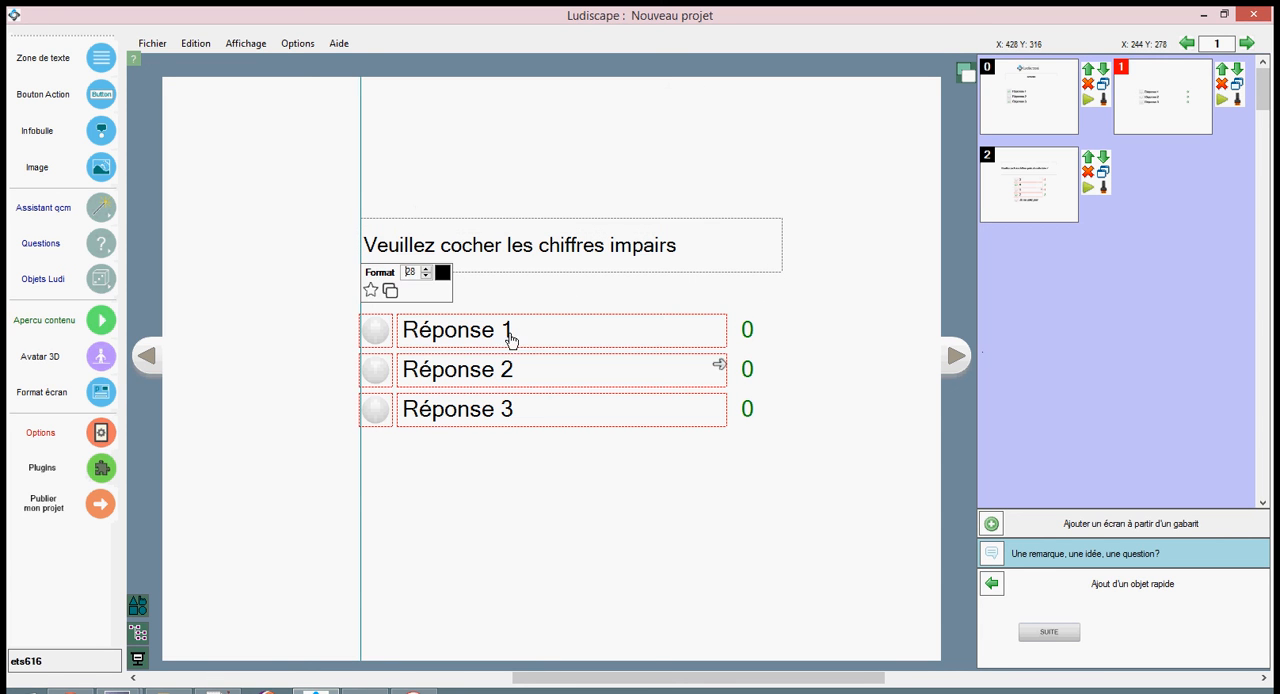
double_click(460, 328)
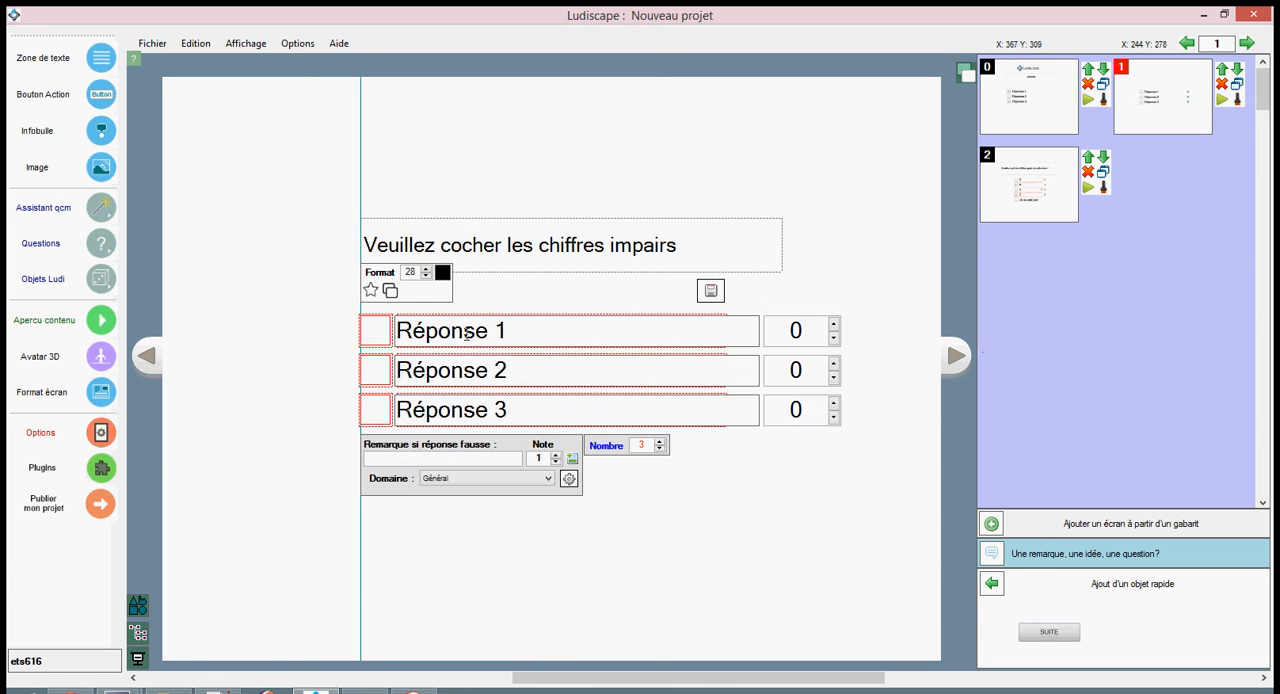
left_click(659, 441)
left_click_drag(508, 331, 397, 332)
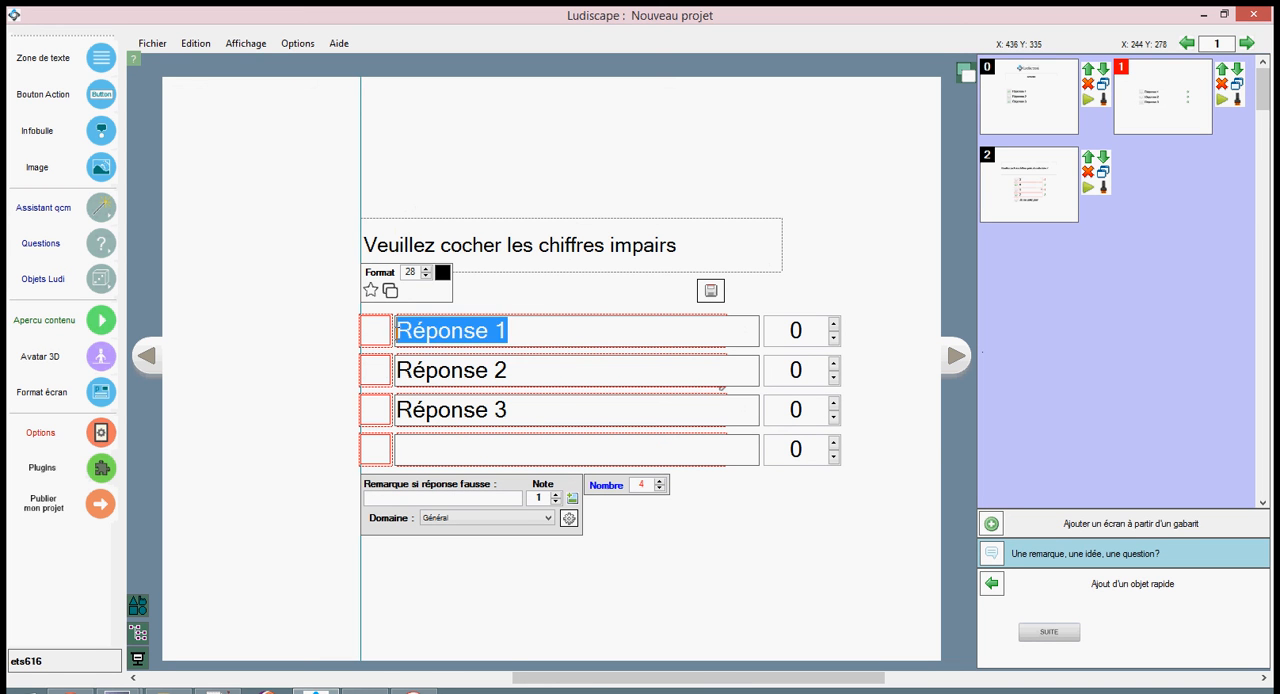
type("1")
left_click_drag(522, 365, 388, 366)
type("2")
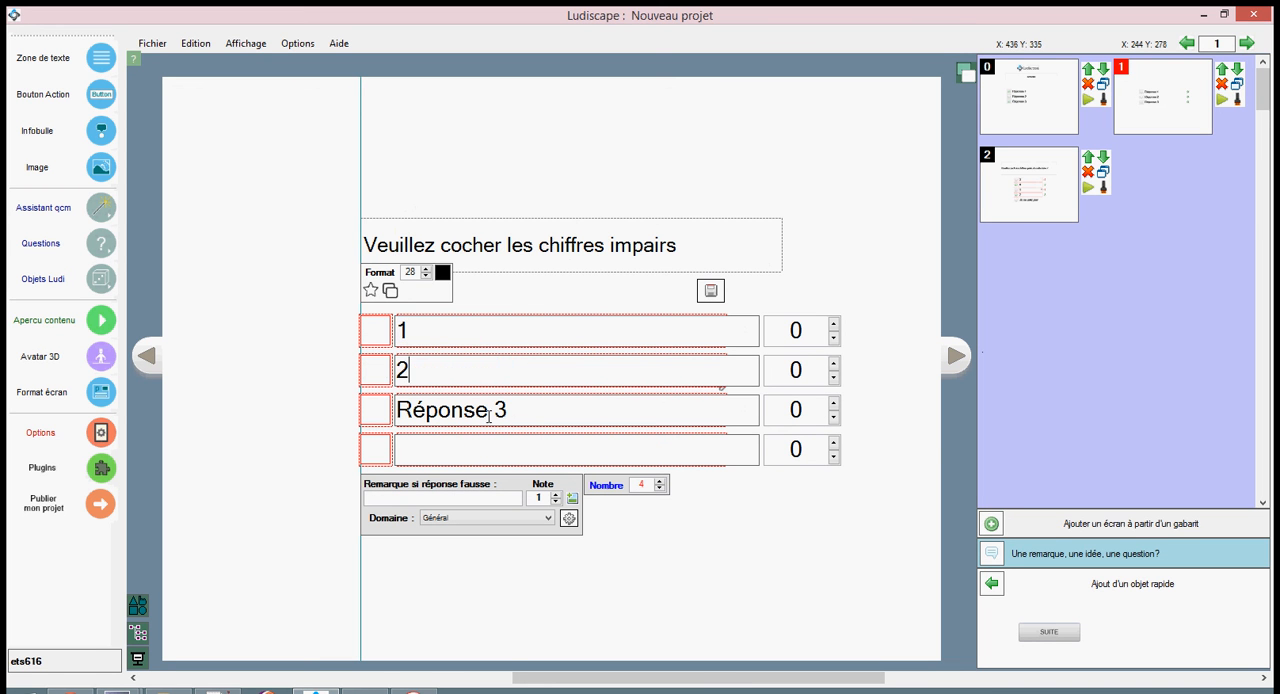
left_click_drag(514, 409, 365, 402)
type("3")
left_click(453, 452)
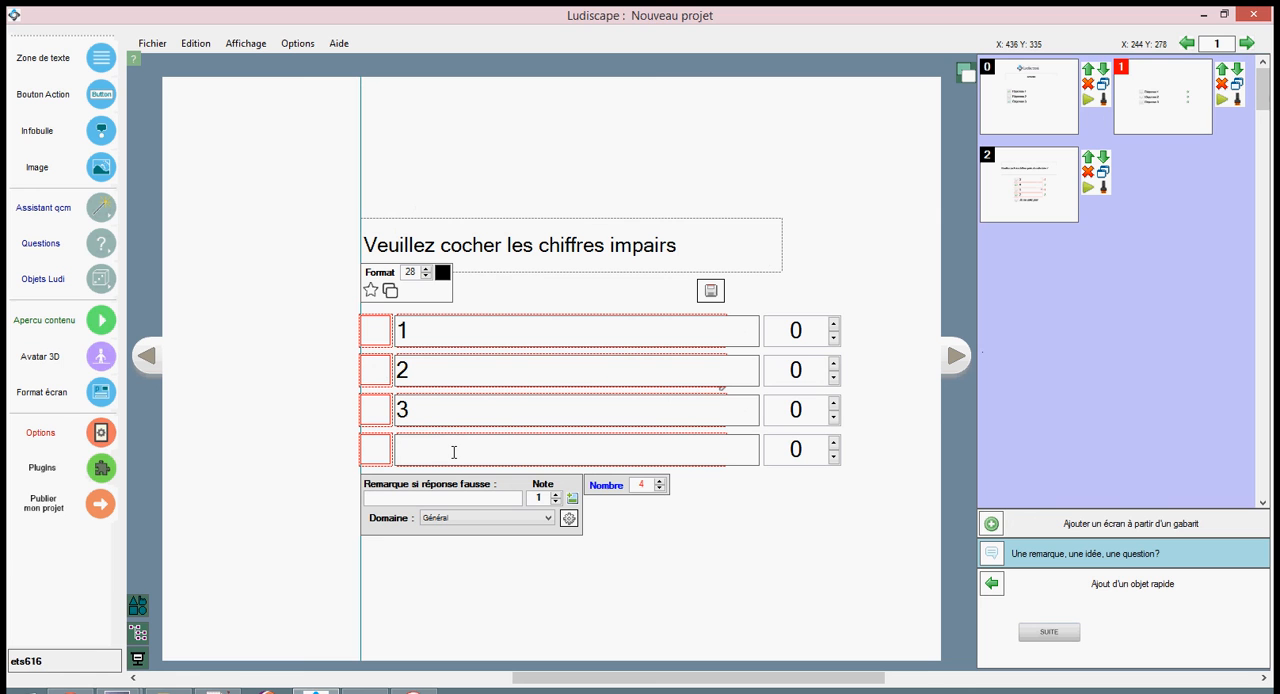
type("4")
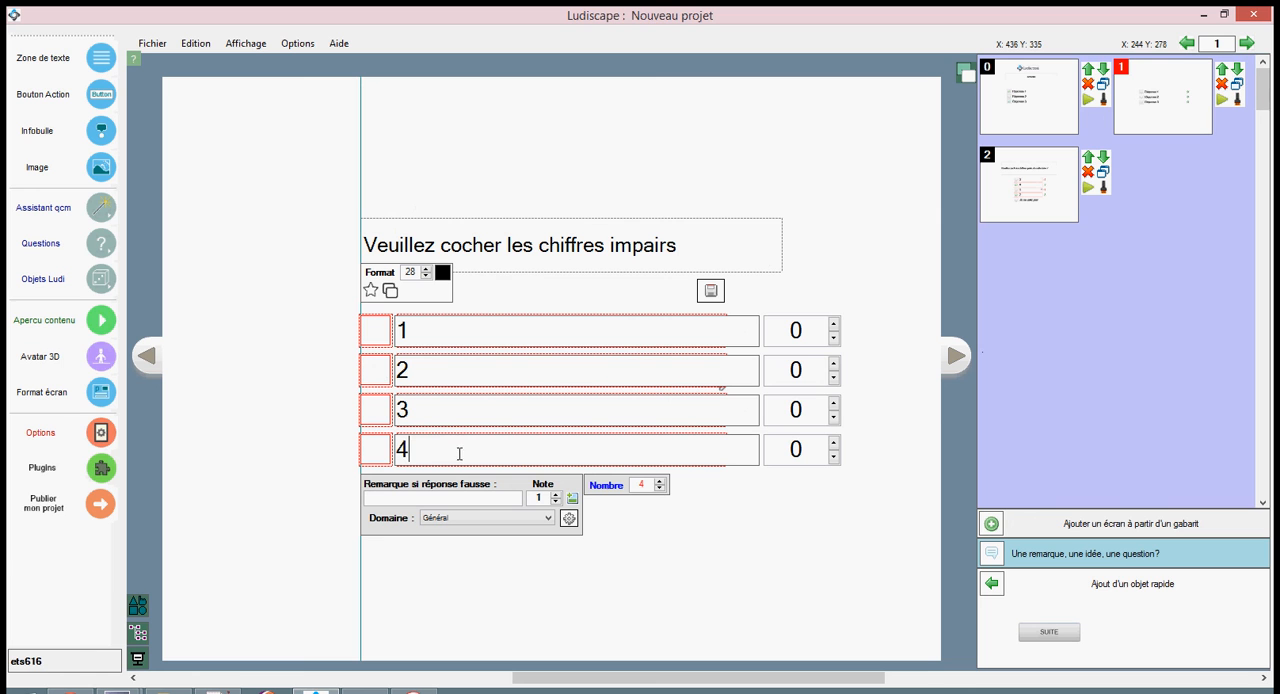
Mark answers 1 and 3 as correct and set the points of answers 1 to 4 to 2, -2, 3 and -2.
left_click(376, 331)
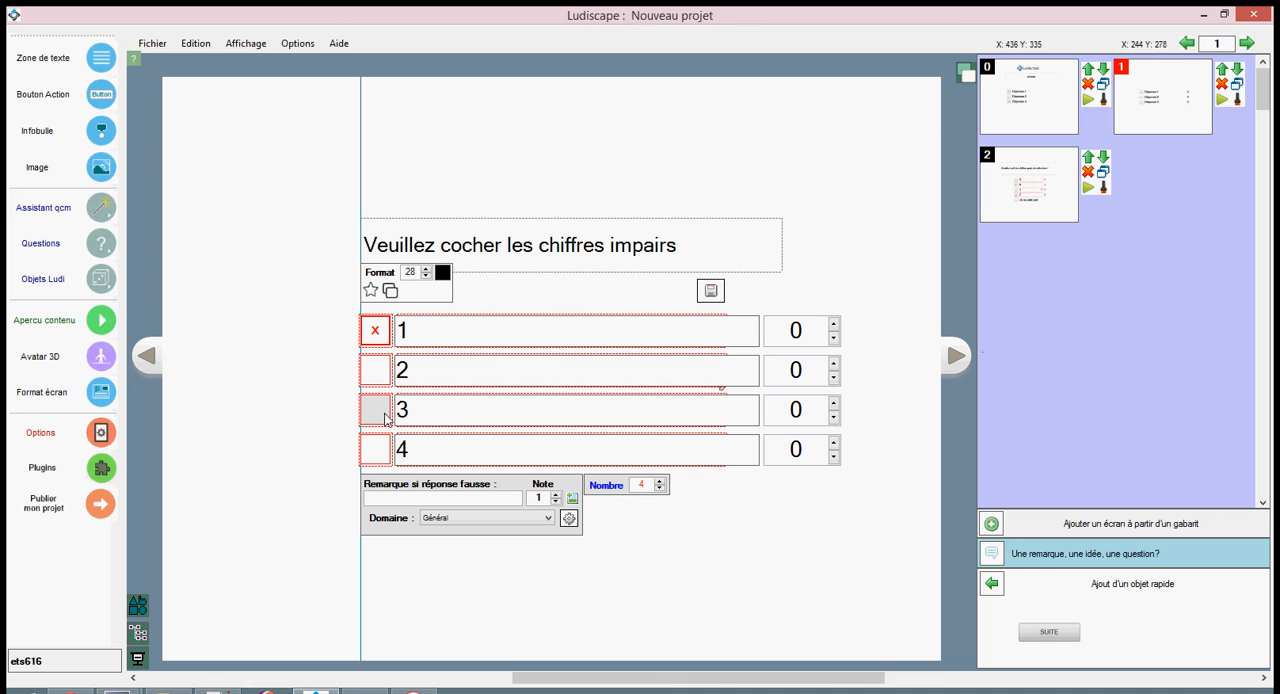
left_click(377, 411)
left_click(424, 333)
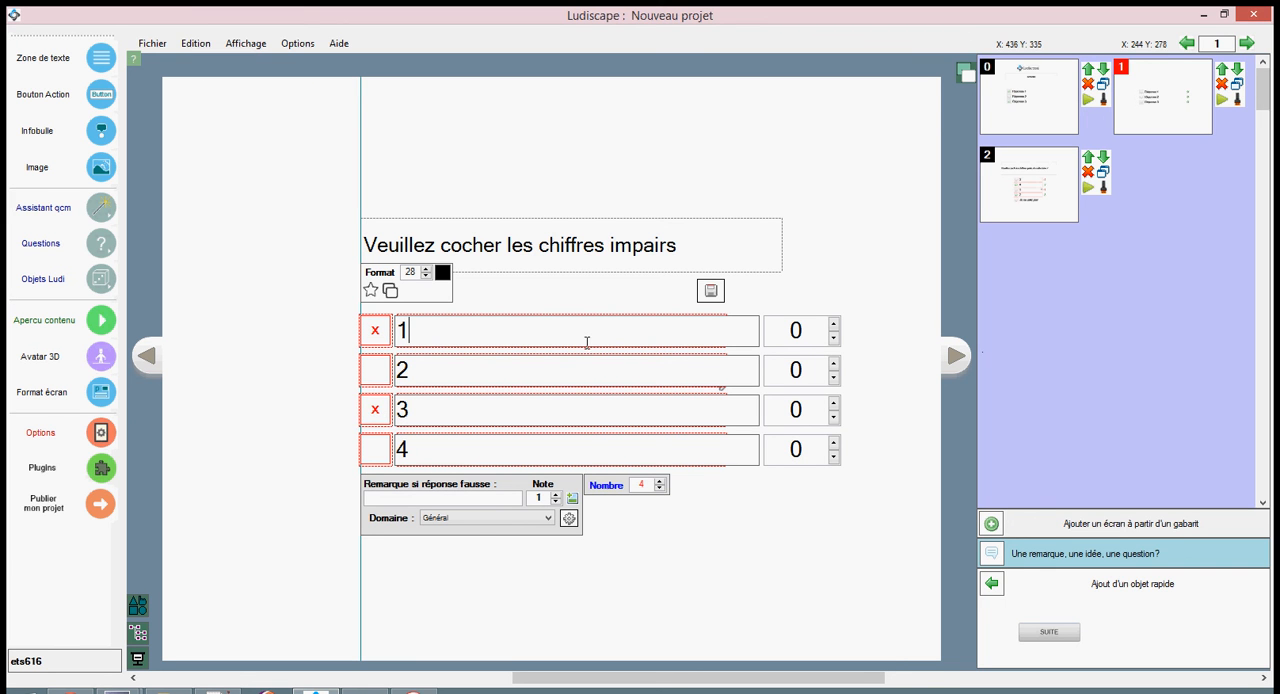
left_click(834, 325)
left_click(834, 325)
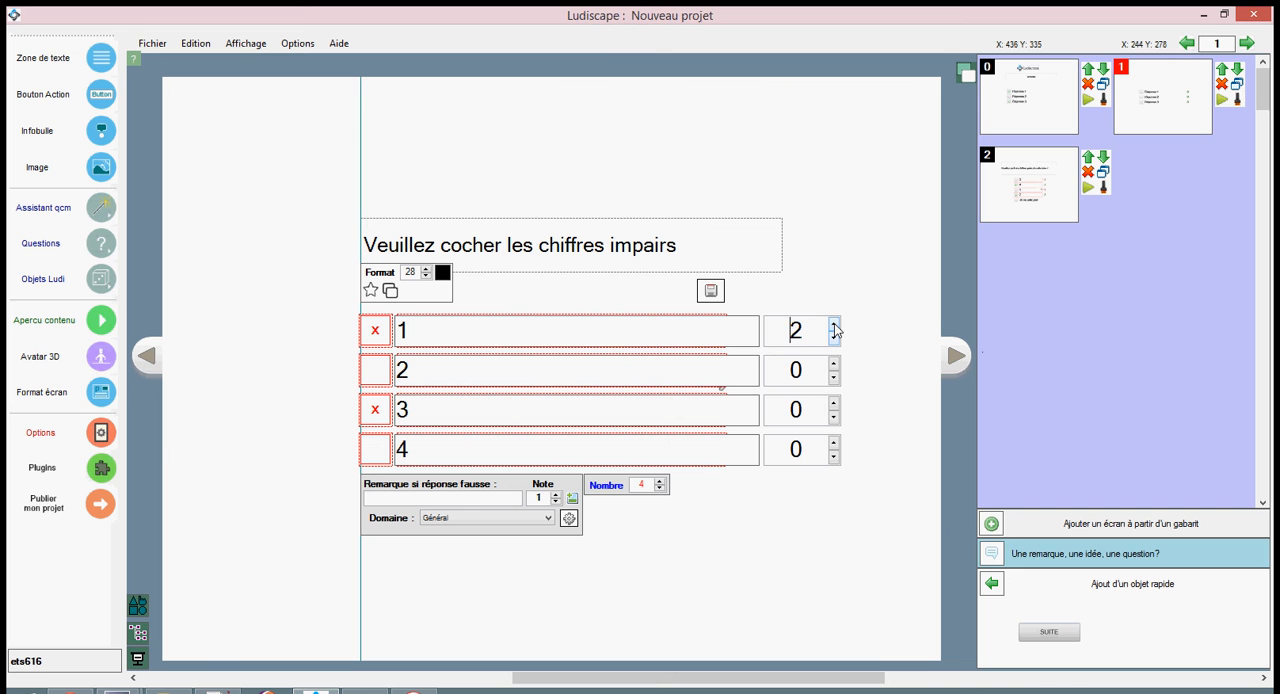
left_click(834, 404)
left_click(834, 404)
left_click(834, 404)
left_click(834, 378)
left_click(834, 379)
left_click(834, 457)
left_click(834, 457)
Set the question's positive note to 4 and its negative note to -3, and save the question.
left_click(541, 498)
left_click_drag(545, 497, 535, 497)
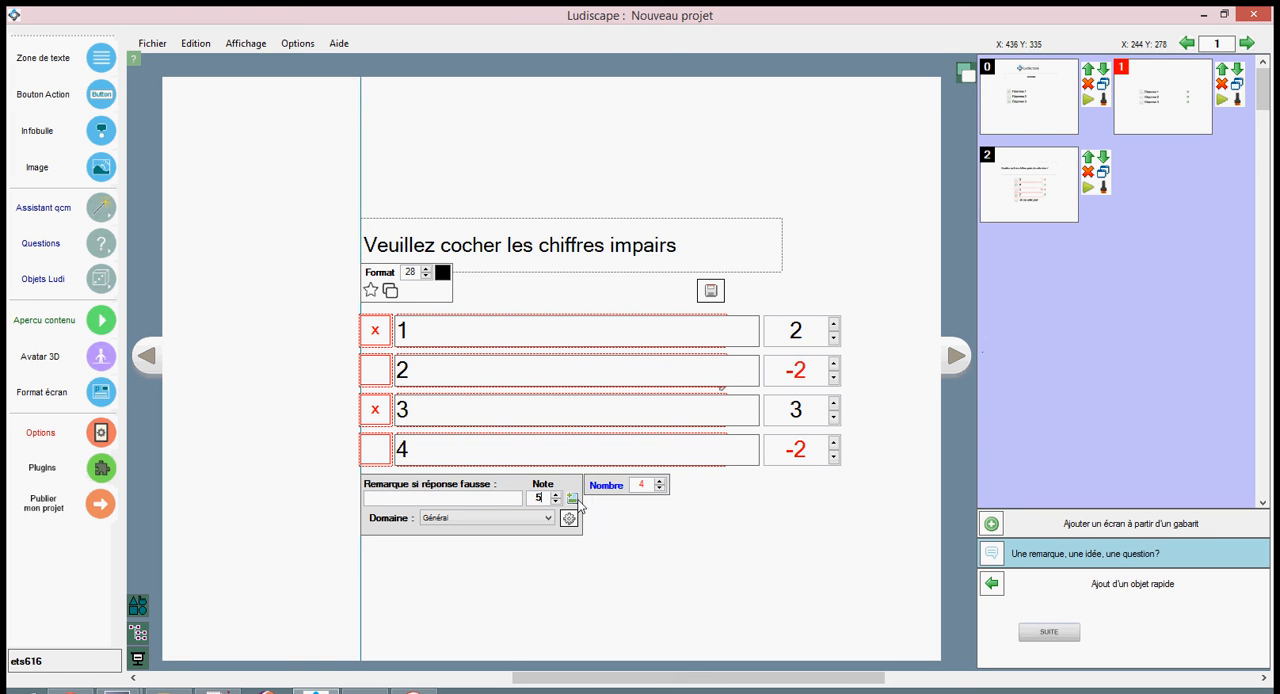
left_click(570, 502)
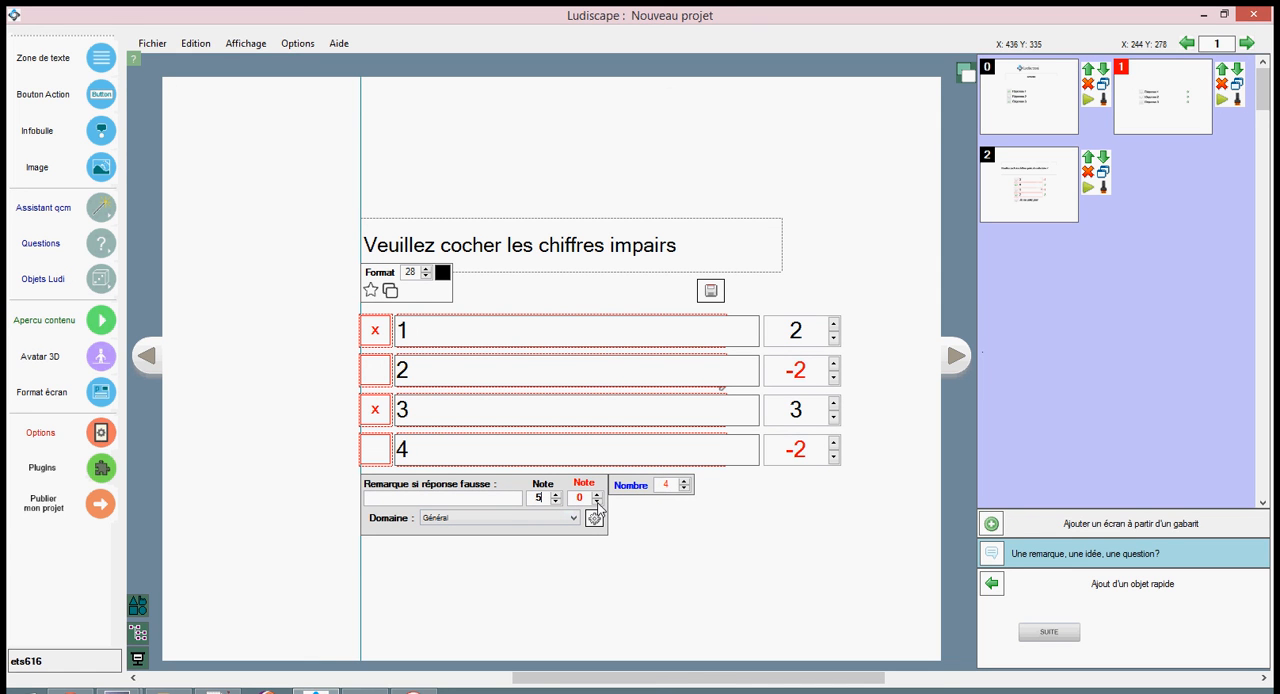
left_click(597, 502)
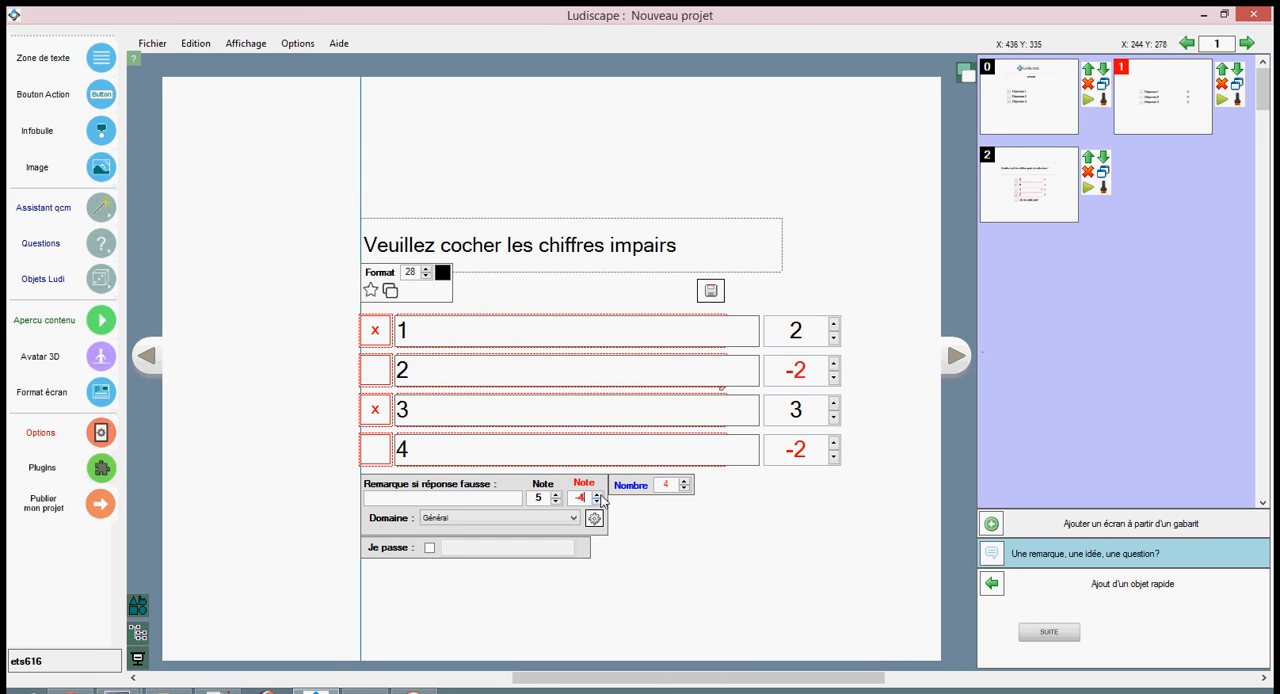
left_click(597, 494)
left_click(711, 290)
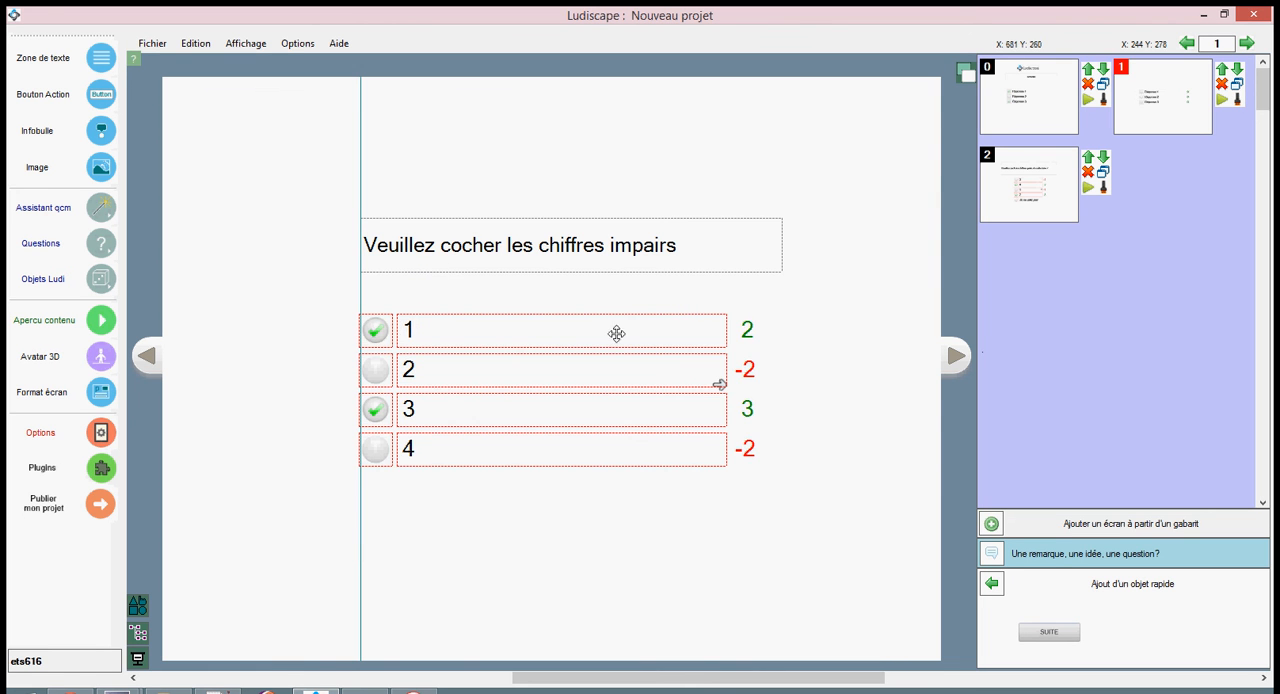
Narrow the answer block and reposition it centred just below the instruction text.
left_click(718, 387)
left_click_drag(523, 326, 558, 310)
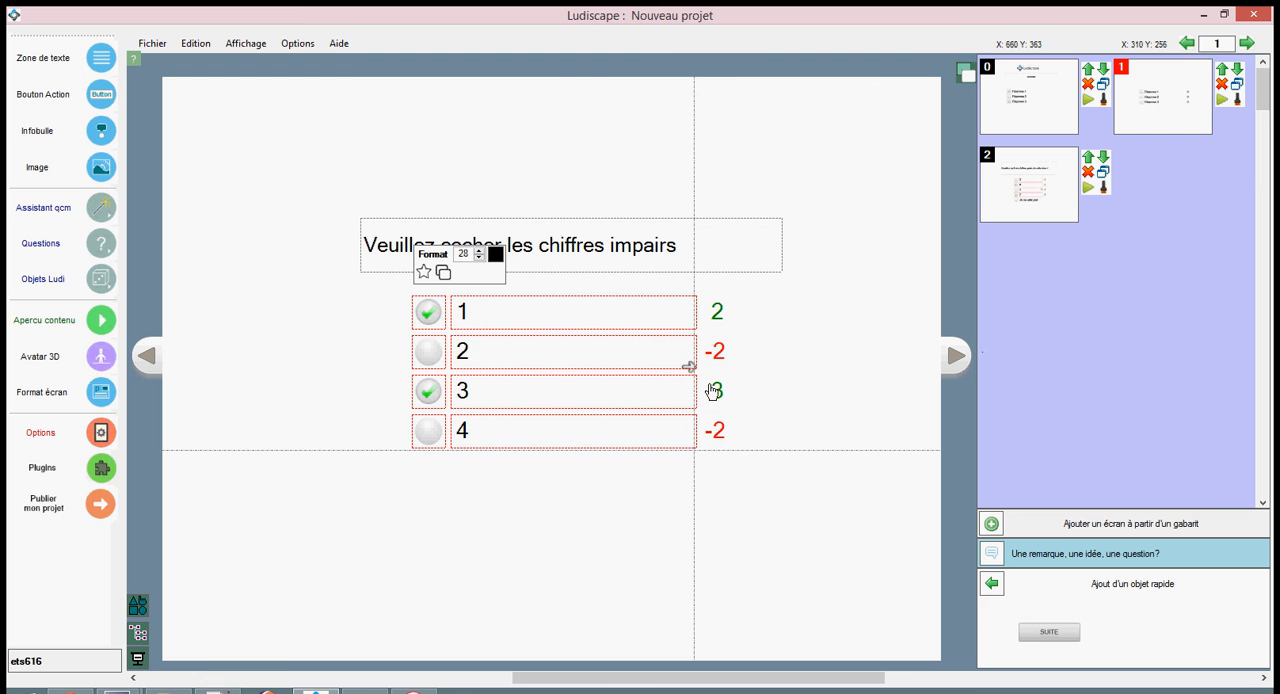
Enable the question's "Je passe" option with the label "Je ne sais pas" and save the question.
double_click(549, 356)
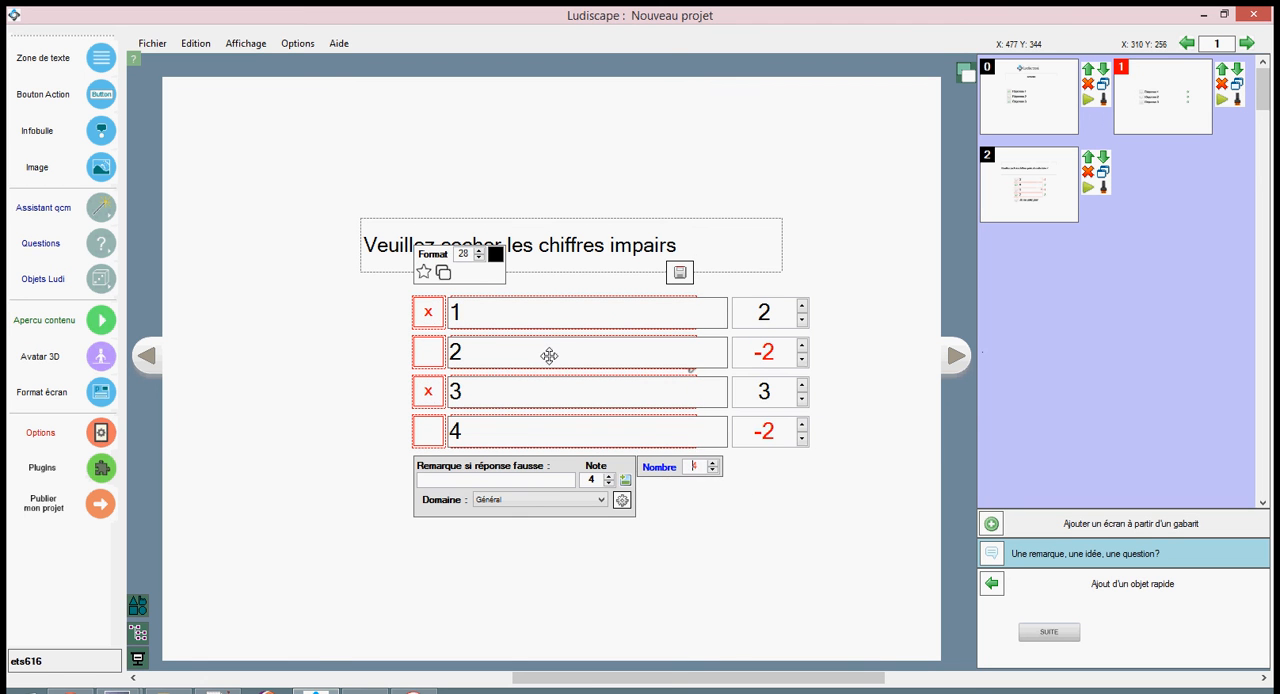
left_click(625, 480)
left_click(650, 484)
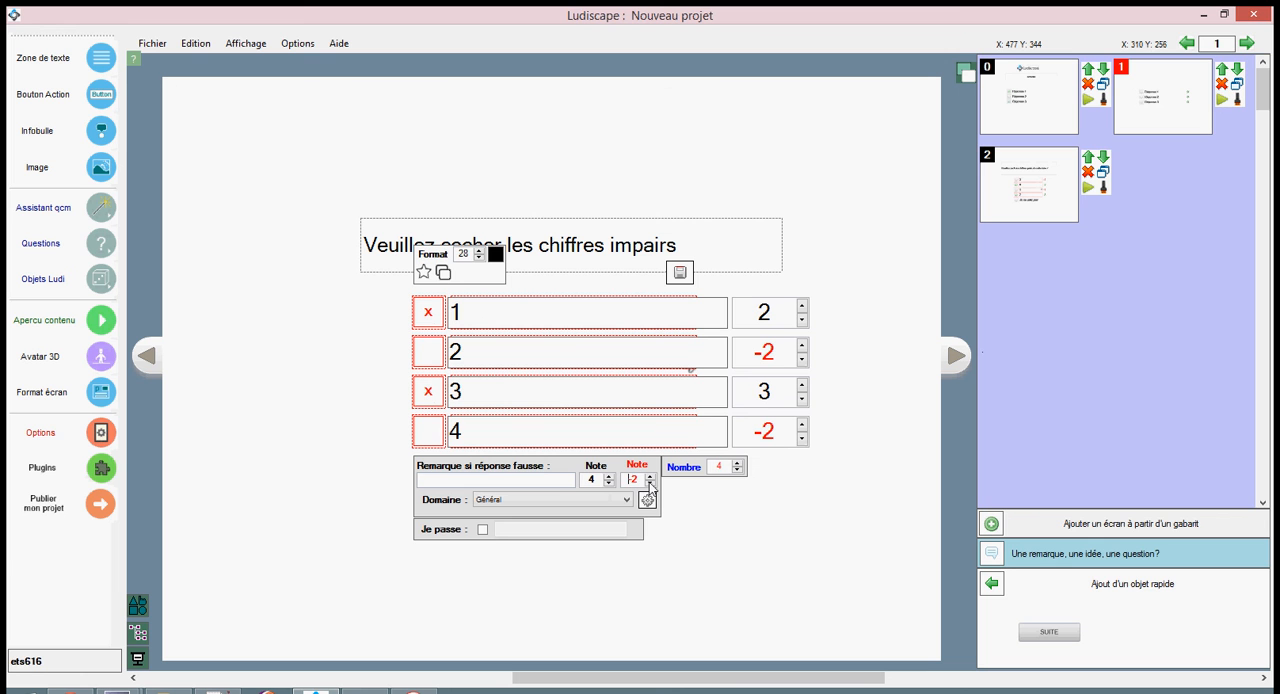
left_click(482, 530)
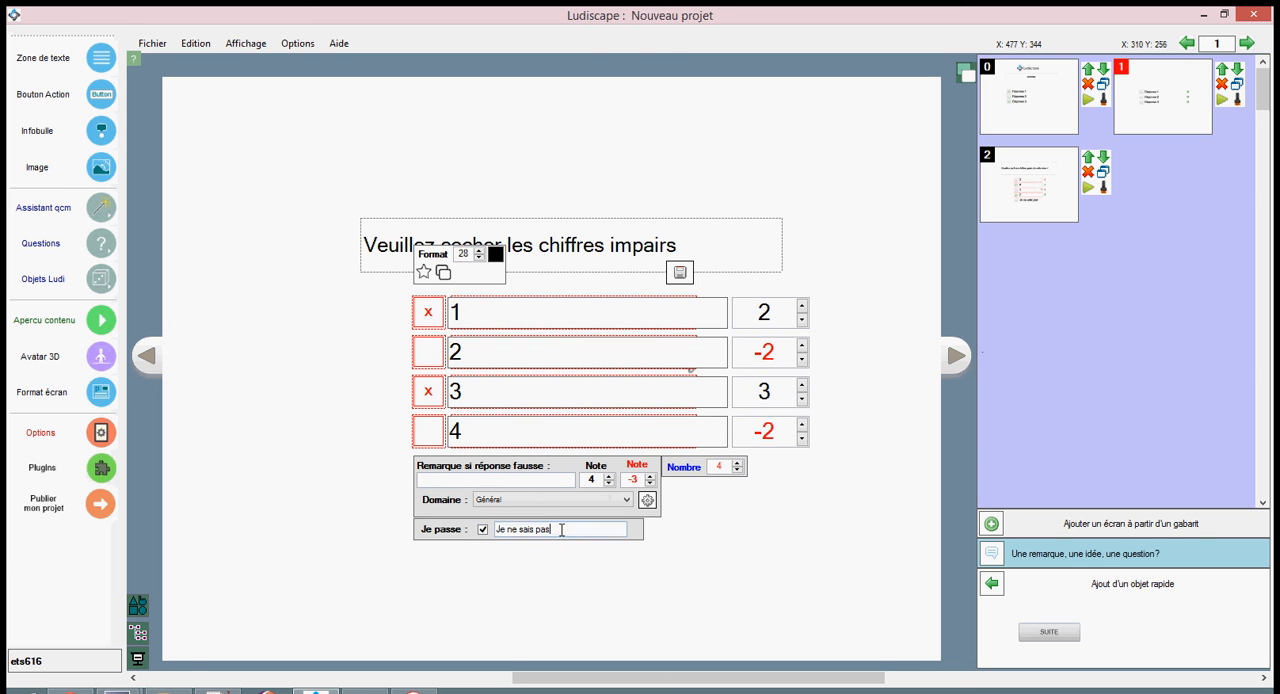
left_click_drag(560, 530, 497, 530)
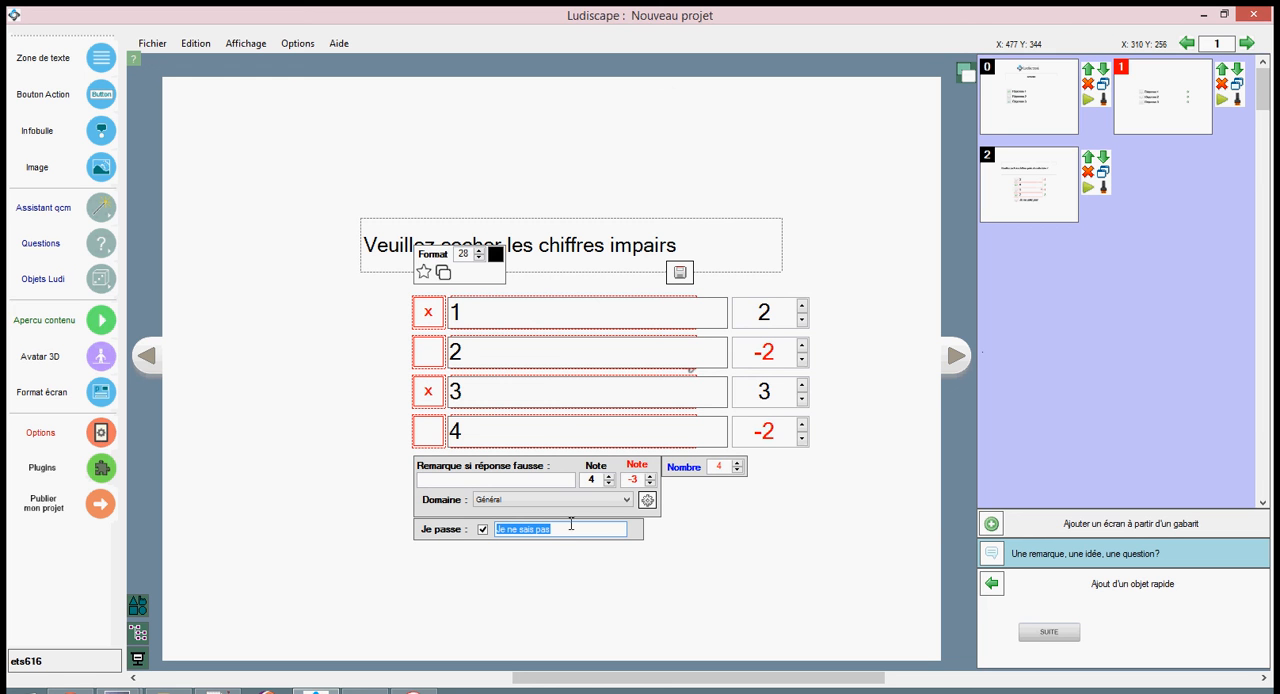
left_click(679, 272)
left_click(650, 311)
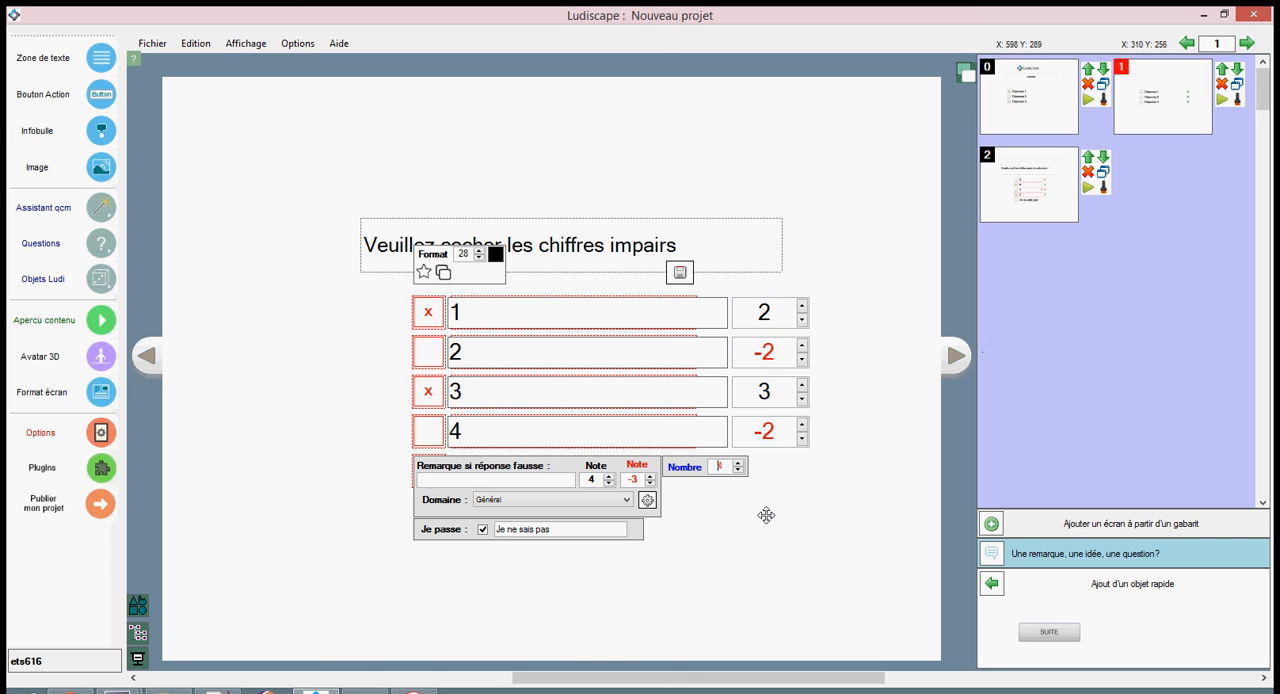
mouse_move(118, 690)
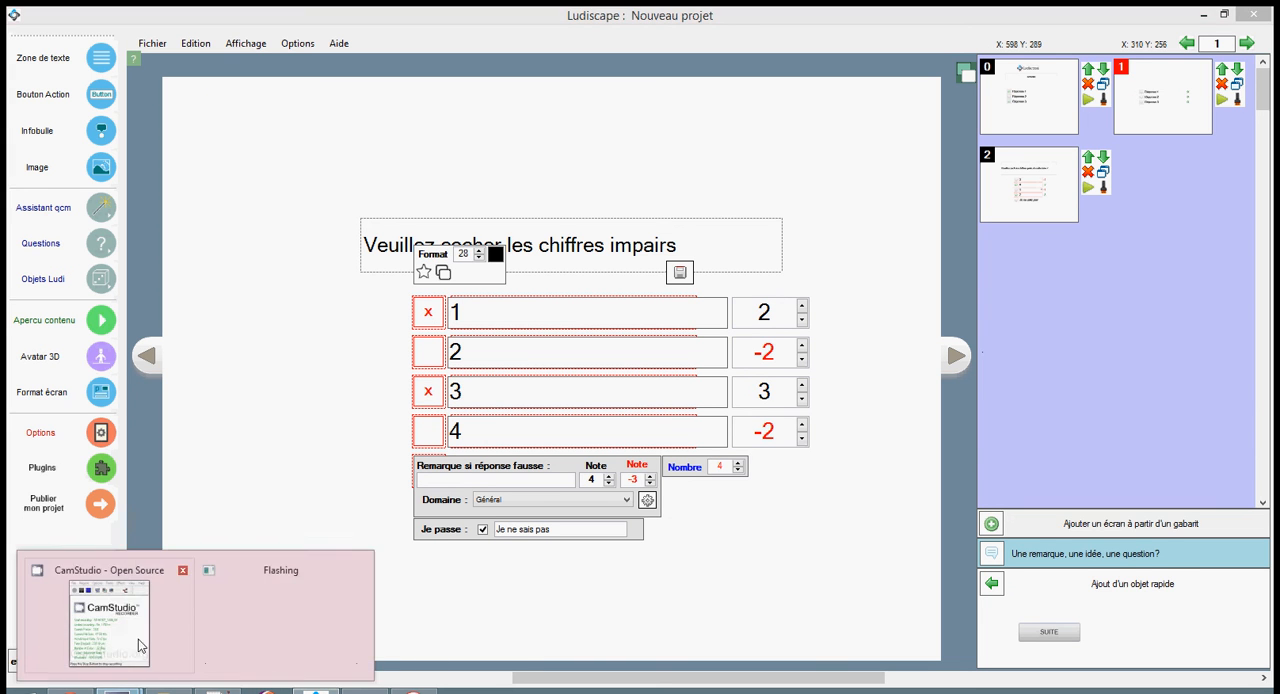